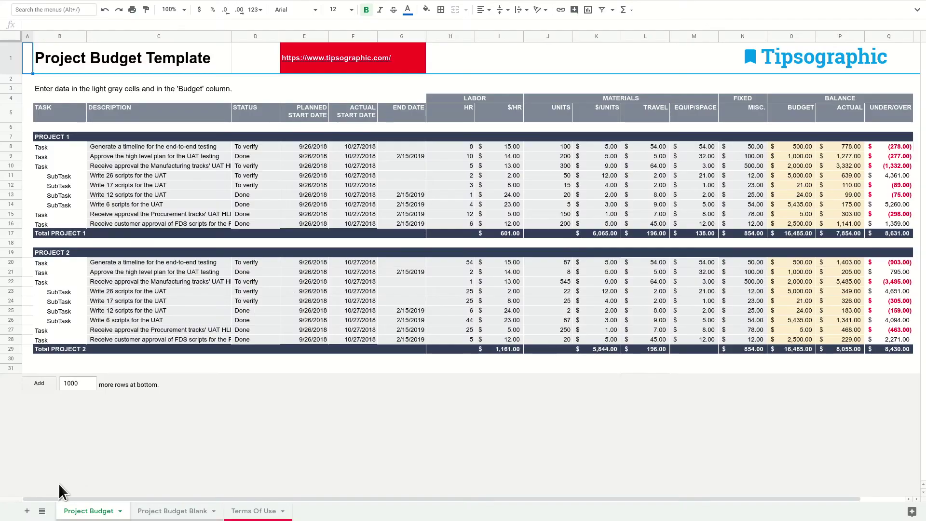
Browse the workbook's sheets and read the Terms Of Use license agreement
click(42, 511)
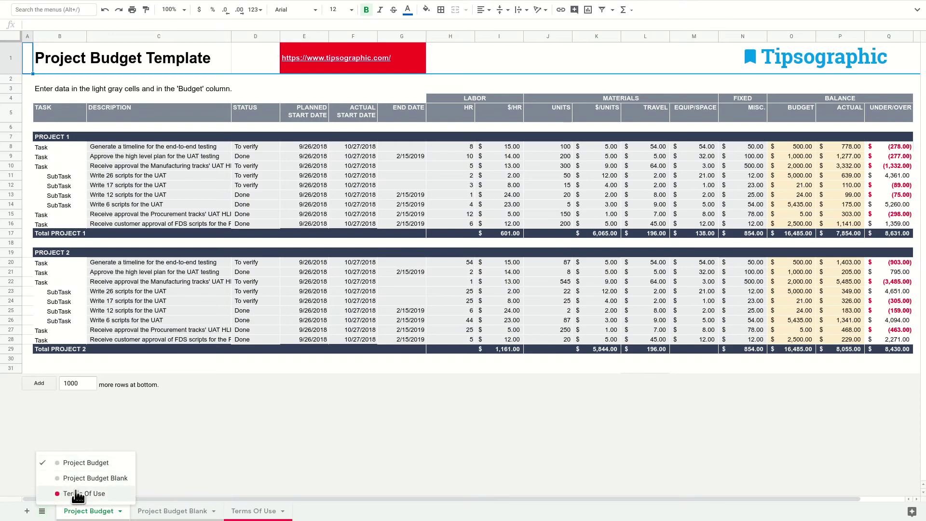
click(100, 517)
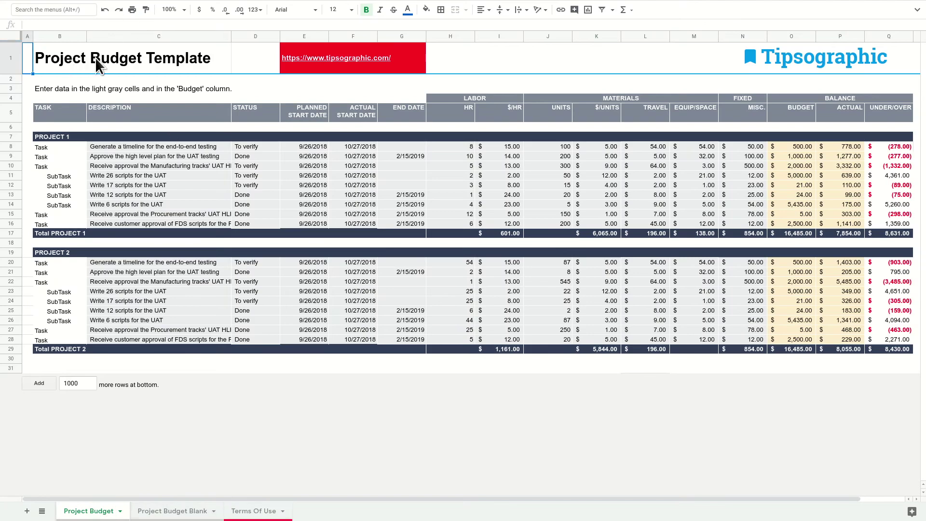
click(160, 514)
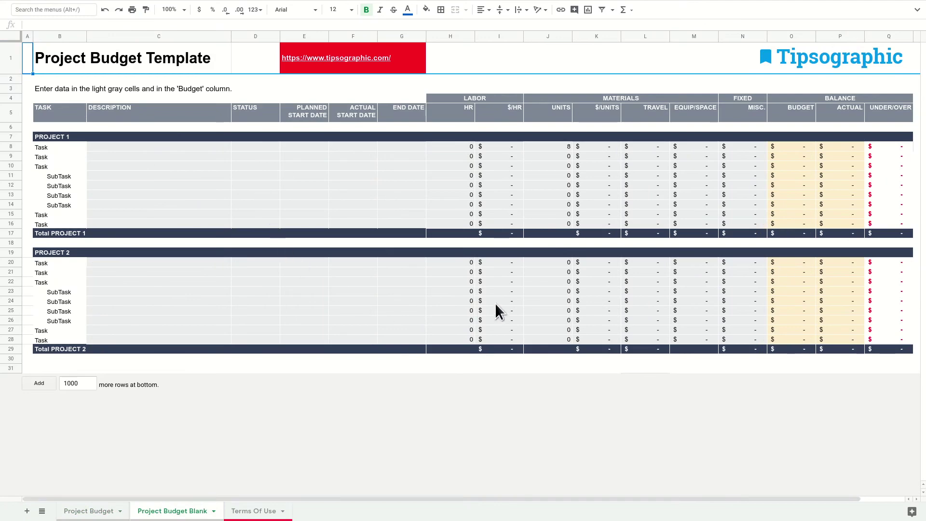
click(264, 514)
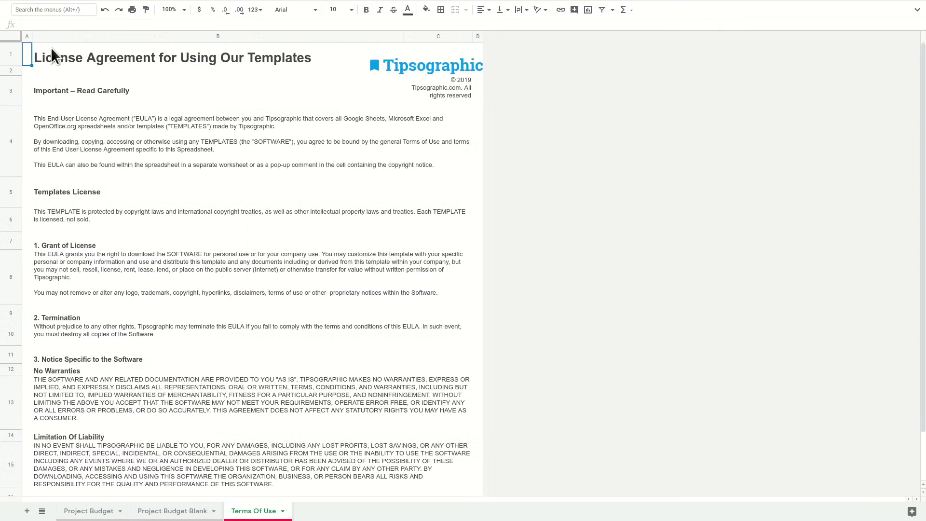
click(51, 47)
click(56, 92)
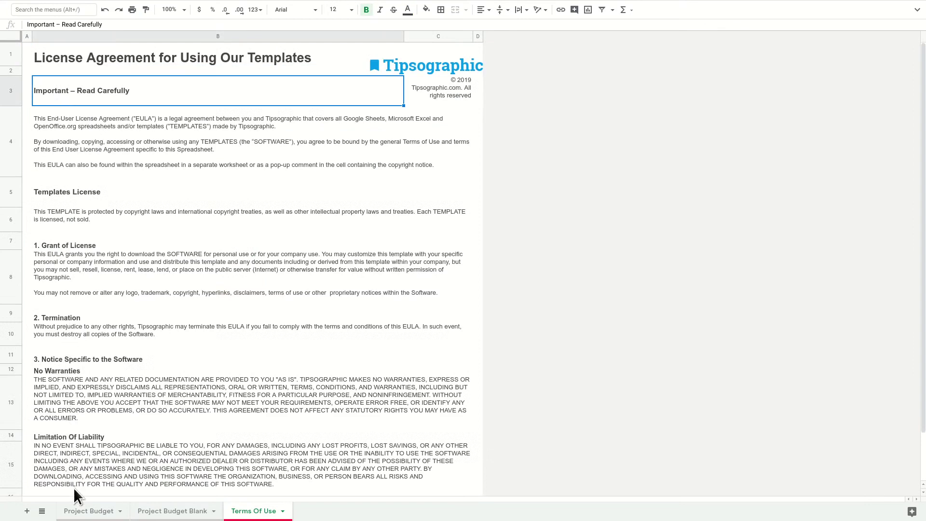
Return to the filled Project Budget sheet and toggle formula view on and off
click(84, 511)
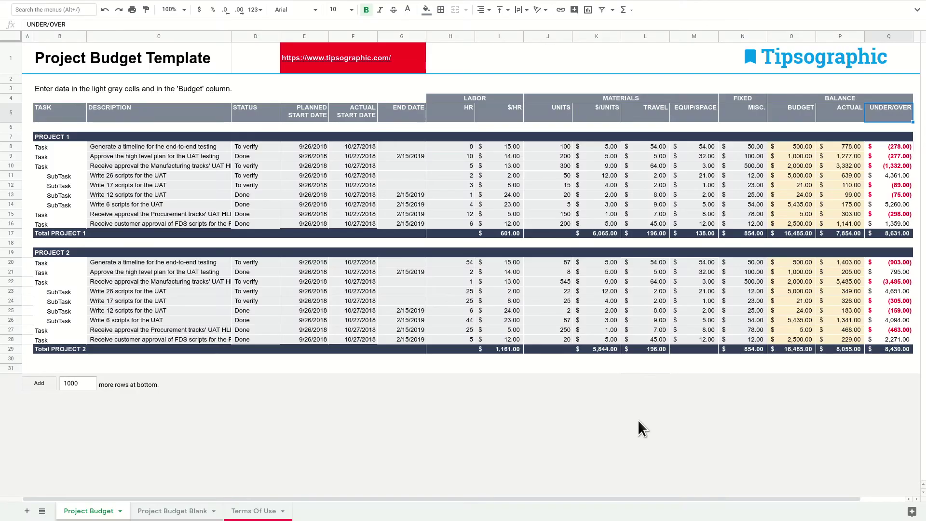
drag(38, 88, 163, 89)
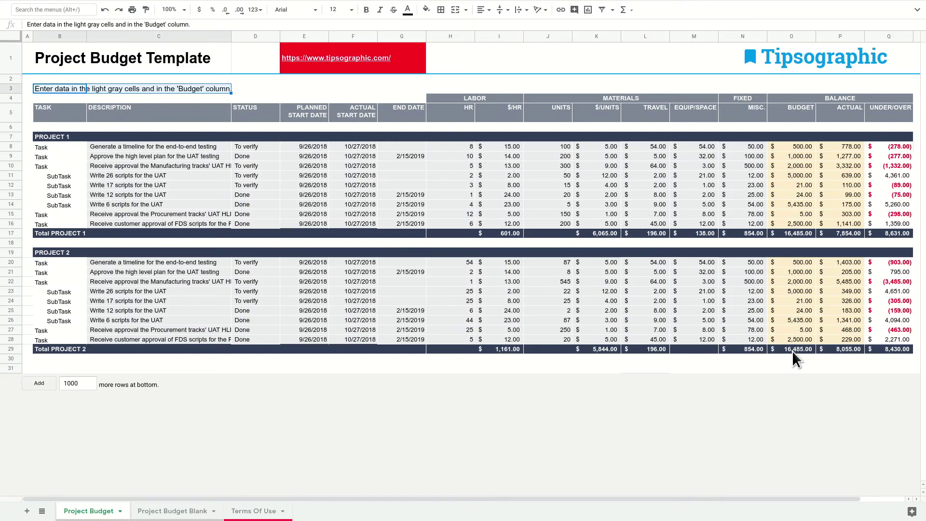
key(ctrl+grave)
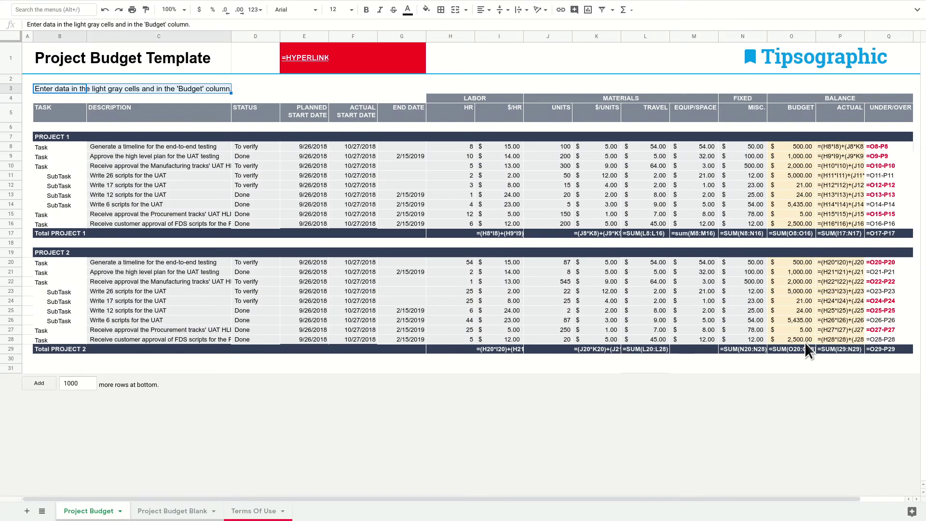
key(ctrl+grave)
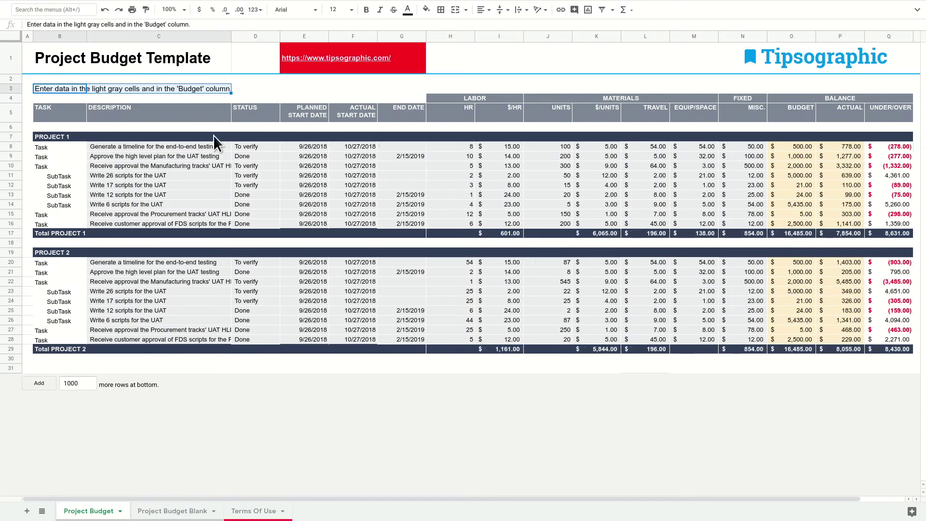
Review the TASK, DESCRIPTION, STATUS, date, LABOR and MATERIALS column headers
click(52, 113)
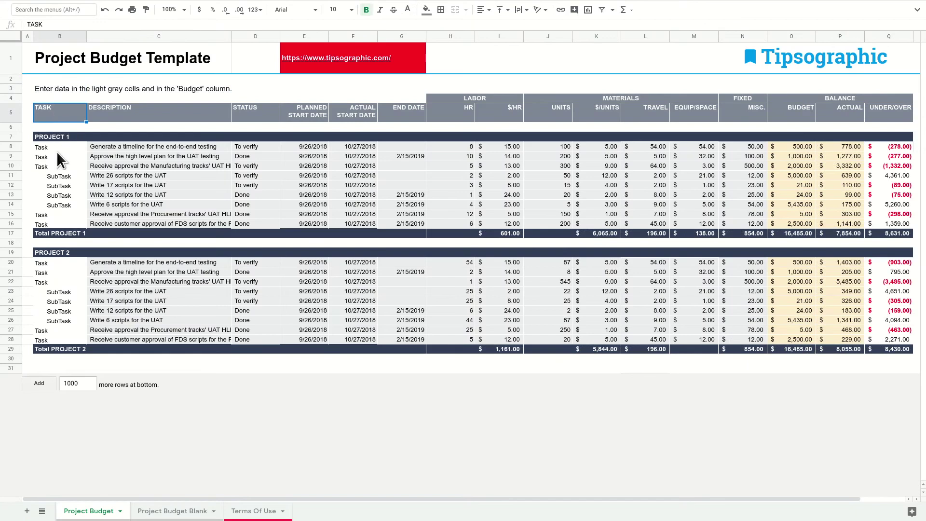
click(140, 112)
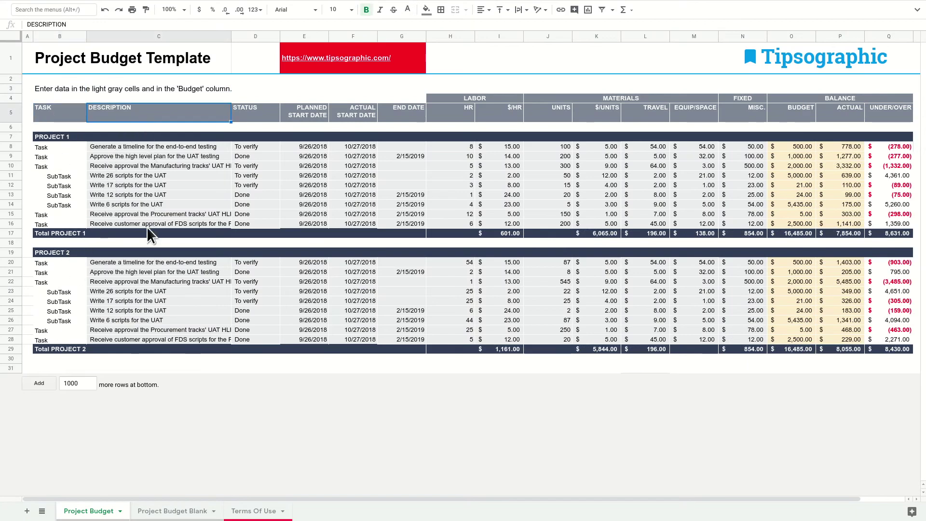
click(250, 116)
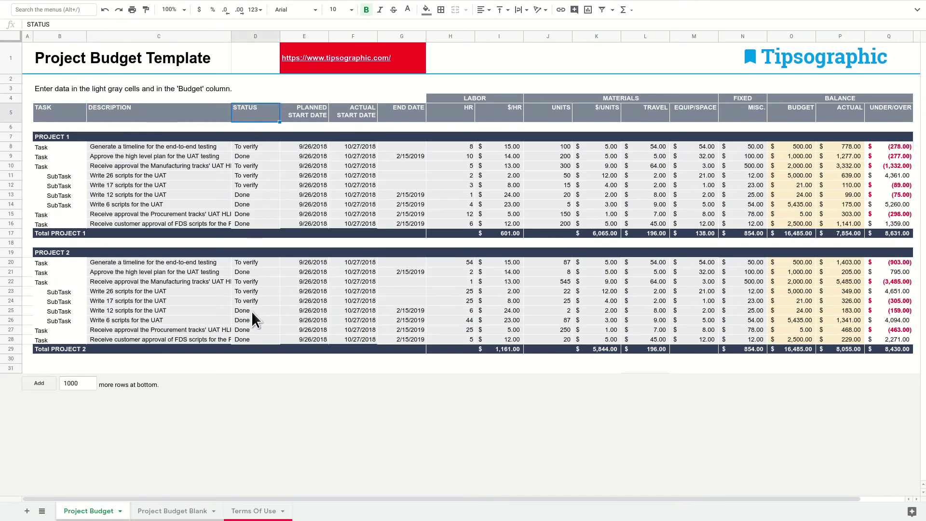
drag(398, 109, 303, 111)
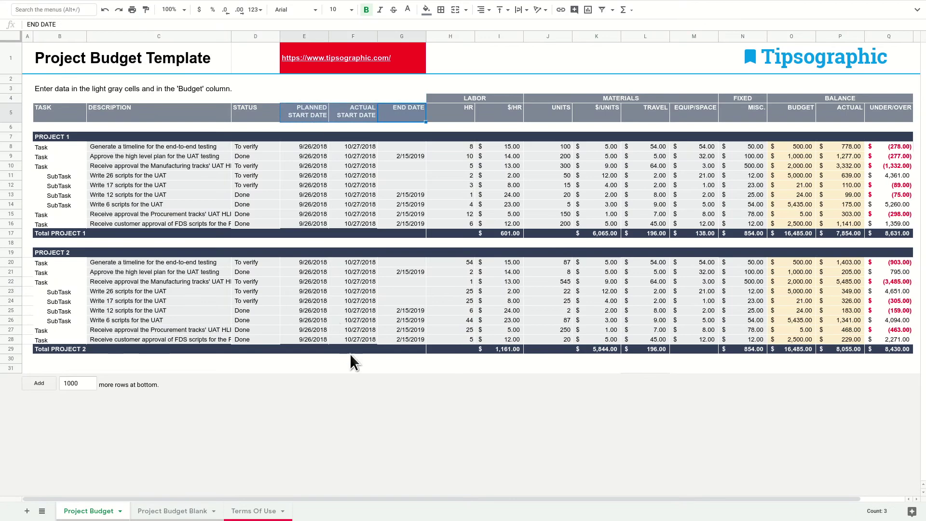
click(481, 100)
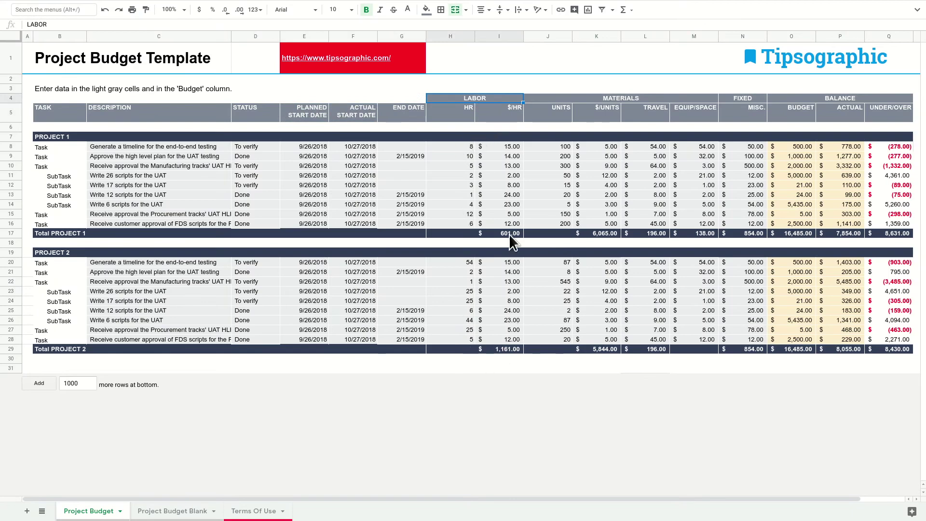
click(582, 100)
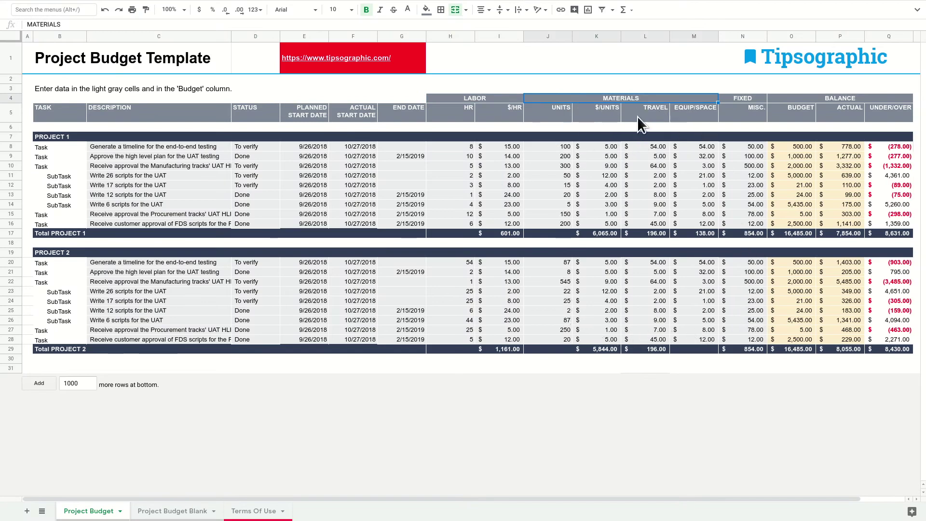
Inspect the UNITS and $/UNITS columns of the materials section
click(548, 111)
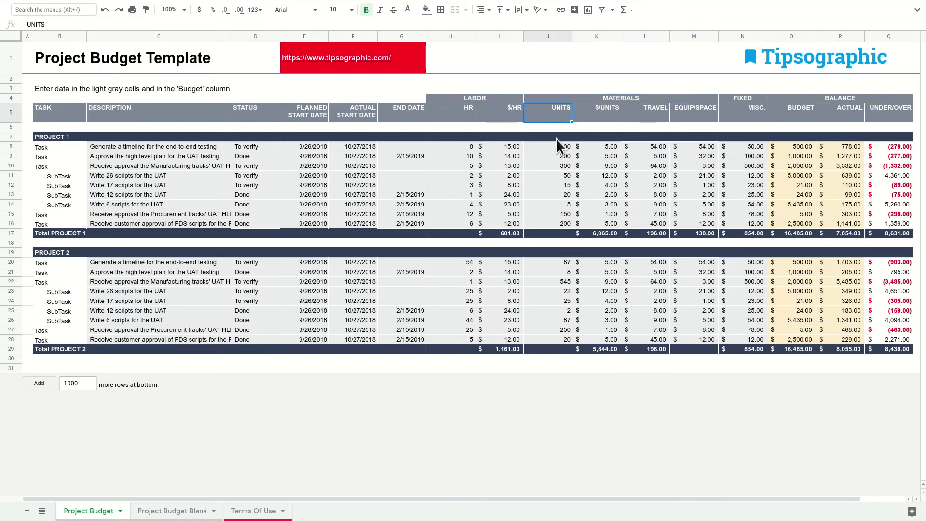
drag(556, 138, 557, 330)
click(596, 114)
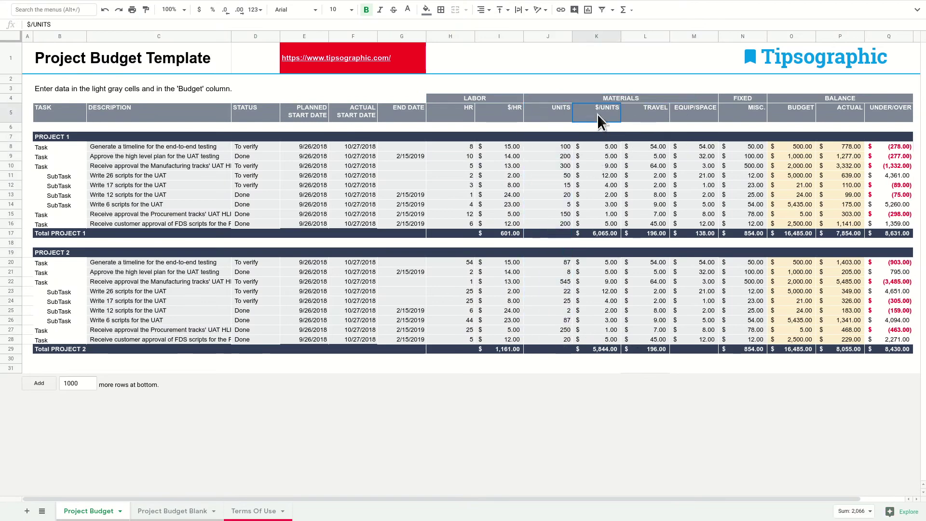
drag(603, 132, 604, 332)
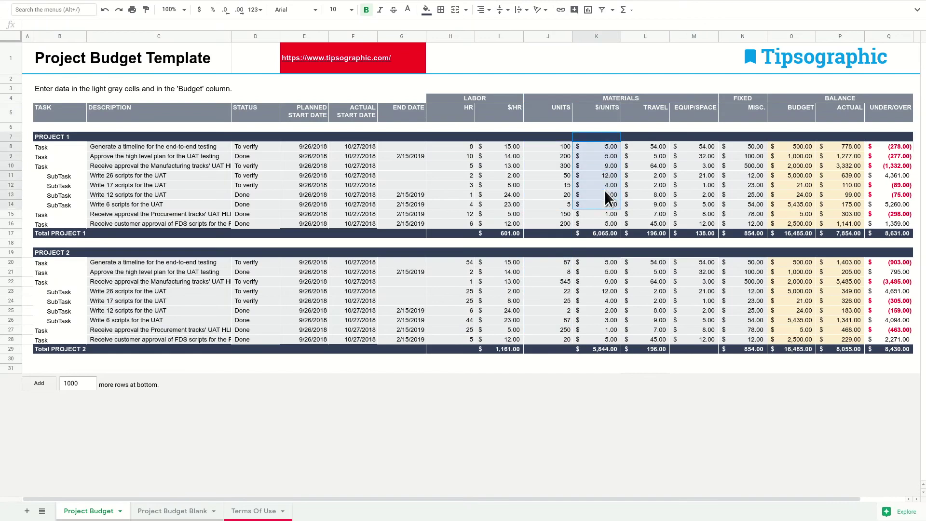
Review the FIXED, BUDGET, ACTUAL and UNDER/OVER columns and the Project 1 totals
click(738, 96)
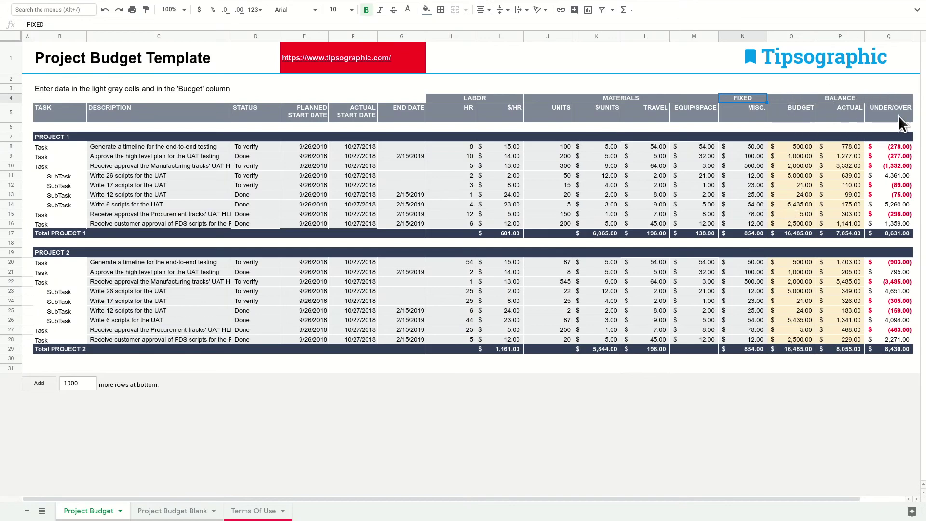
click(790, 113)
click(832, 109)
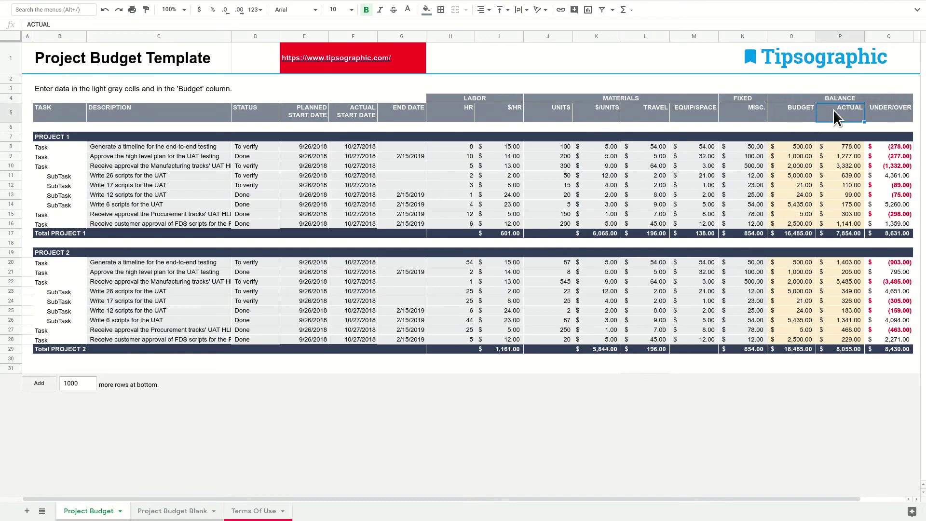
click(876, 109)
drag(879, 144, 883, 230)
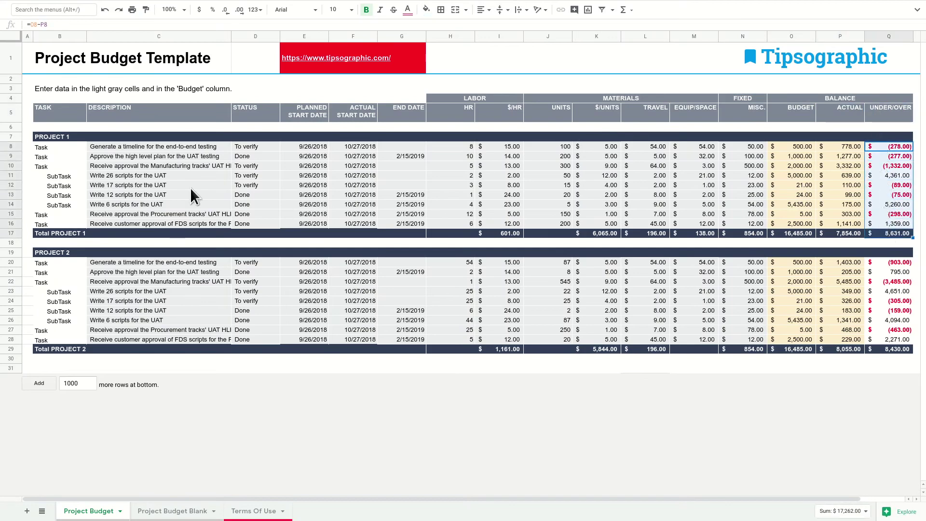
click(35, 124)
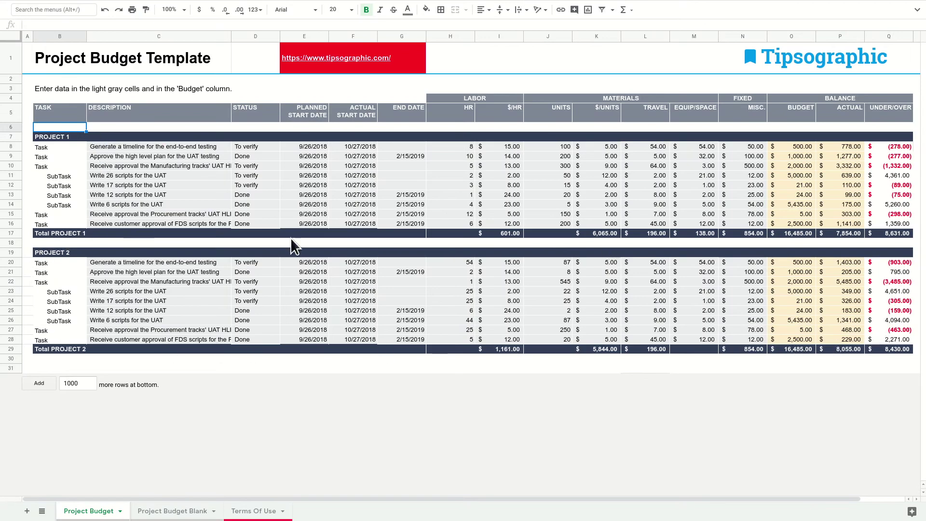
drag(90, 236, 46, 249)
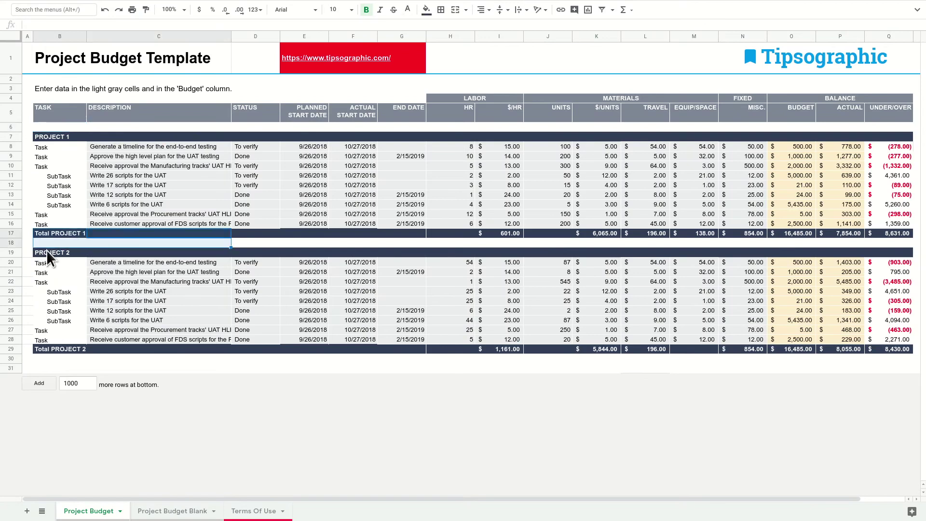
On Project Budget Blank, enter 57 hours at 656, 8 units at 55 for the first Project 1 task
click(172, 514)
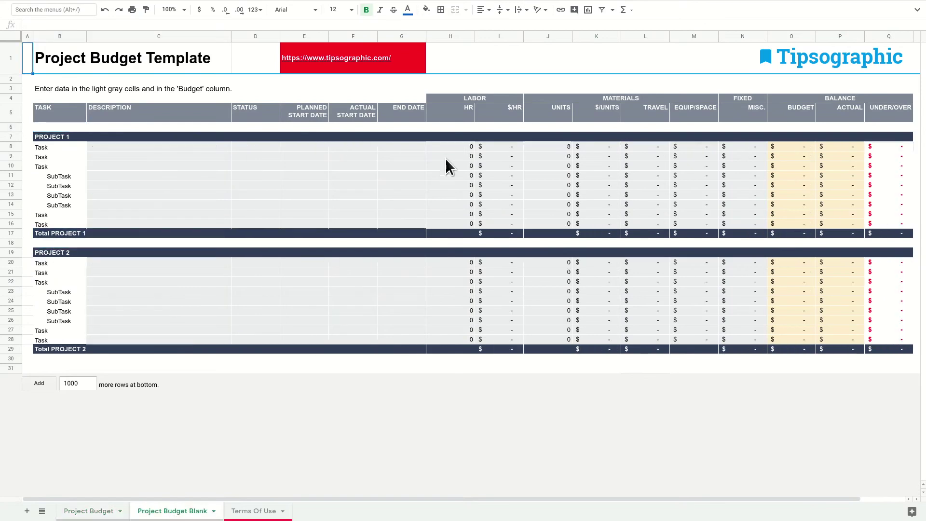
click(450, 145)
text(57)
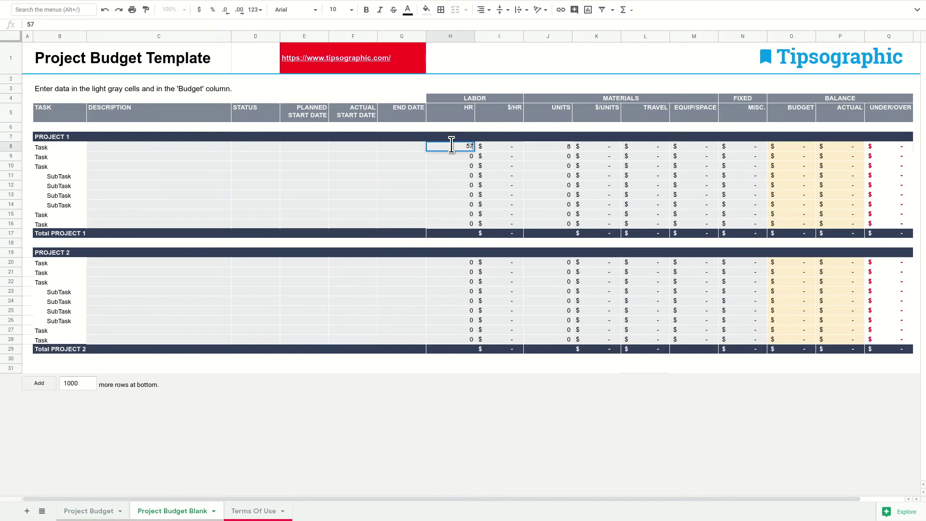
key(Tab)
text(656)
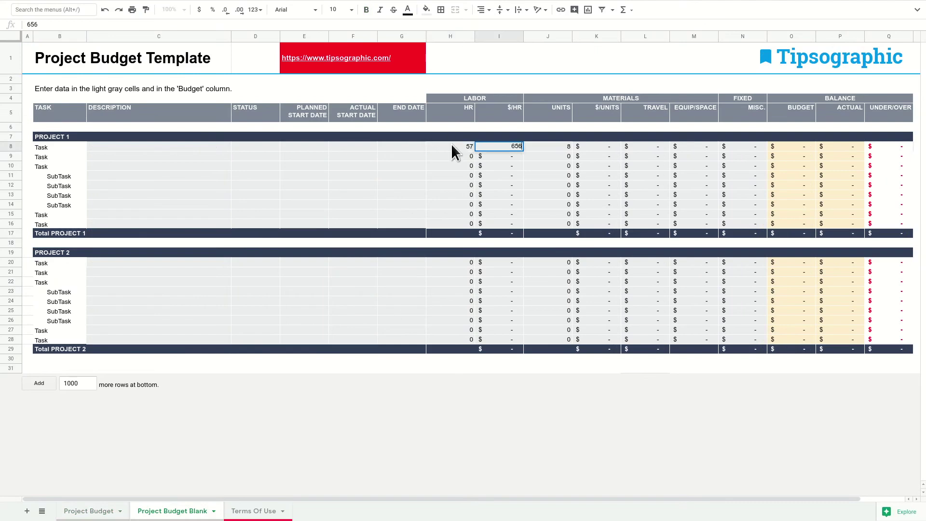
key(Tab)
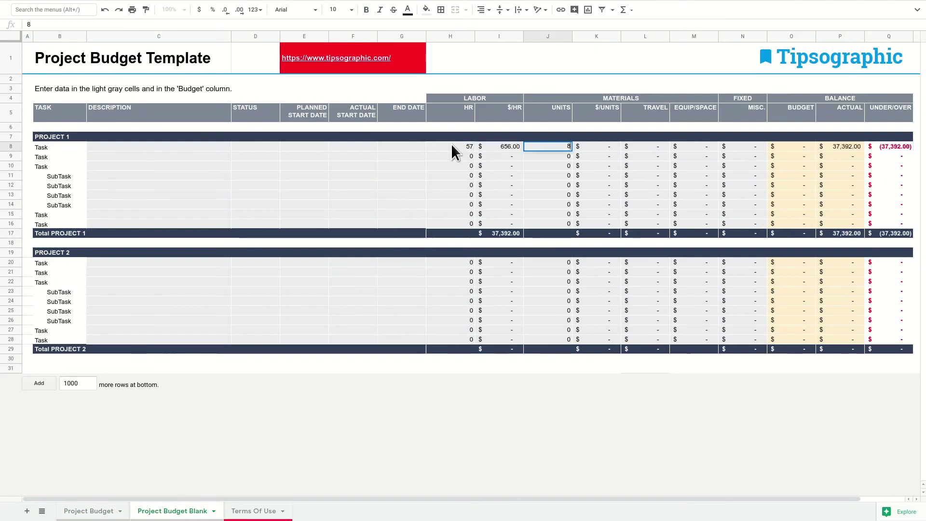
key(Tab)
text(5)
key(Tab)
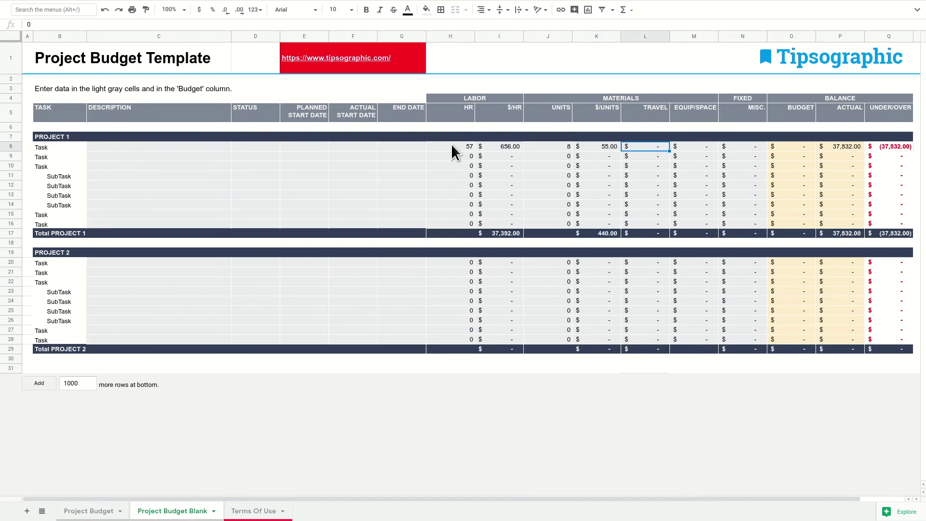
Add travel 48, equipment 68, misc 8 and a 15,000 budget, then check the Project 1 under/over total
text(48)
key(Tab)
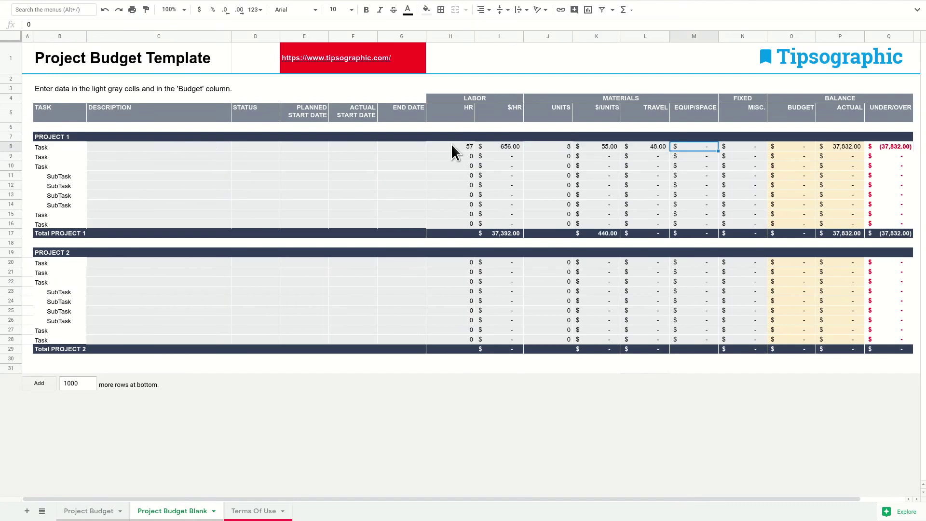
text(68)
key(Tab)
text(8)
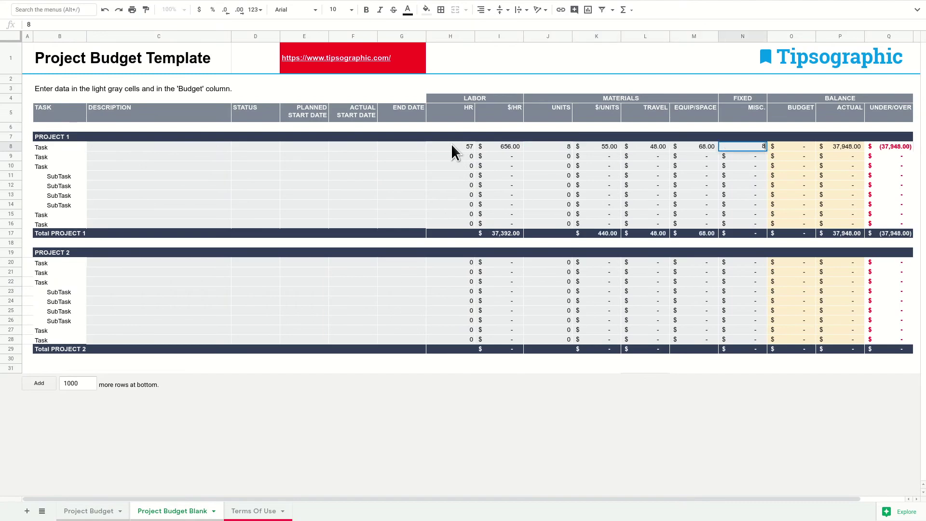
key(Tab)
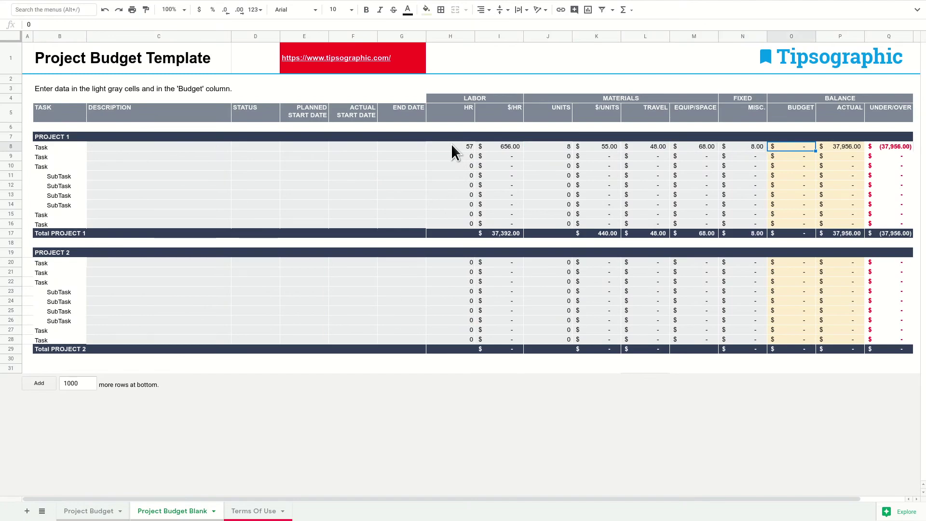
text(15000)
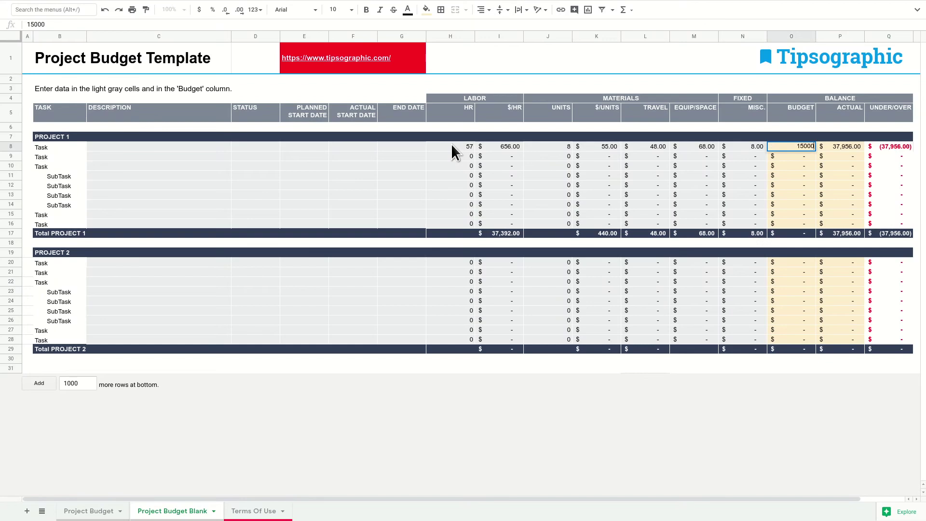
key(Return)
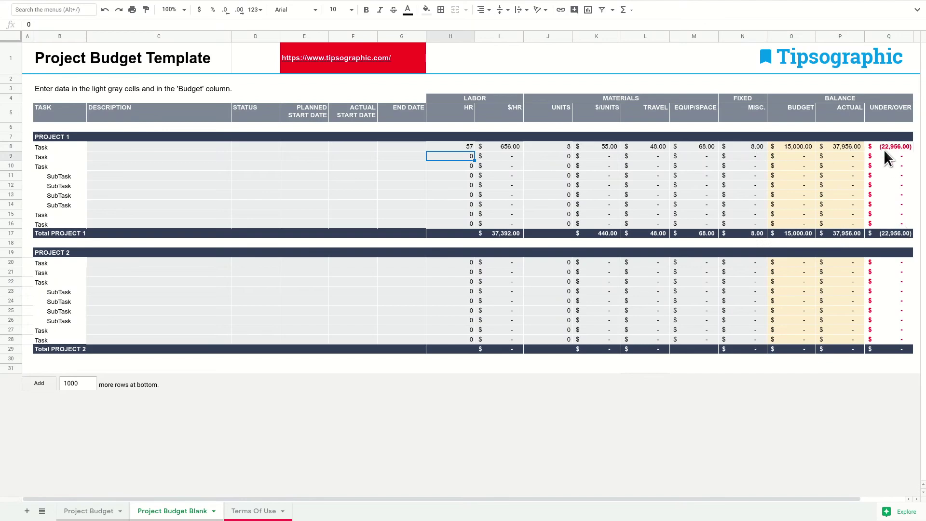
click(897, 235)
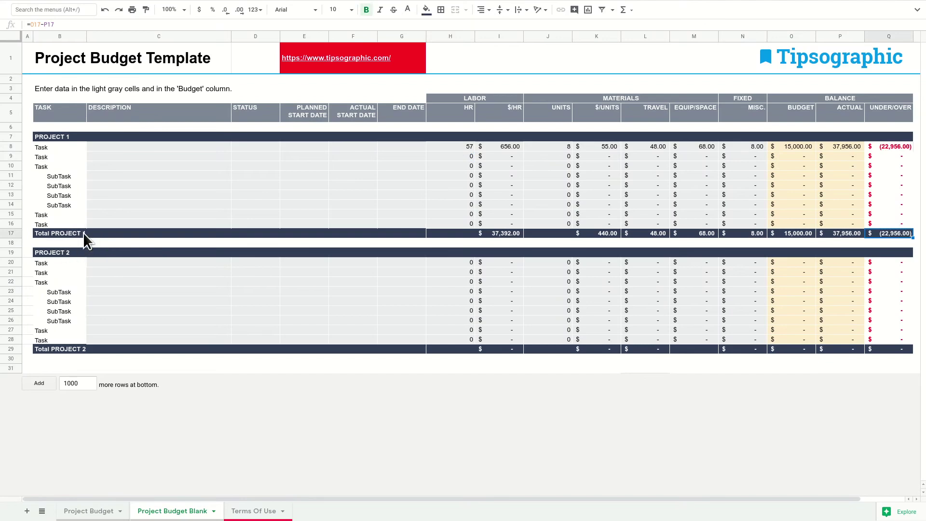
click(459, 261)
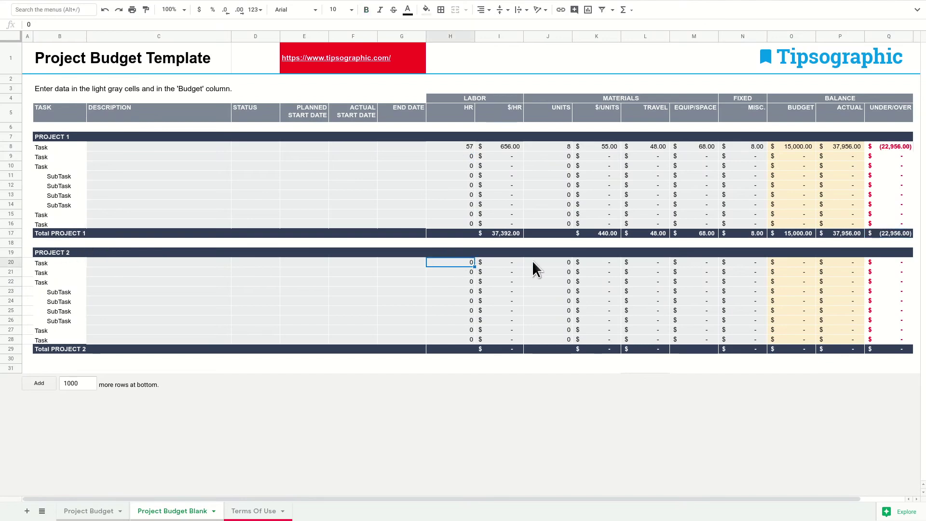
Enter 15 hours at a 56 rate and 5 units at 87 for Project 2's first task
text(15)
key(Tab)
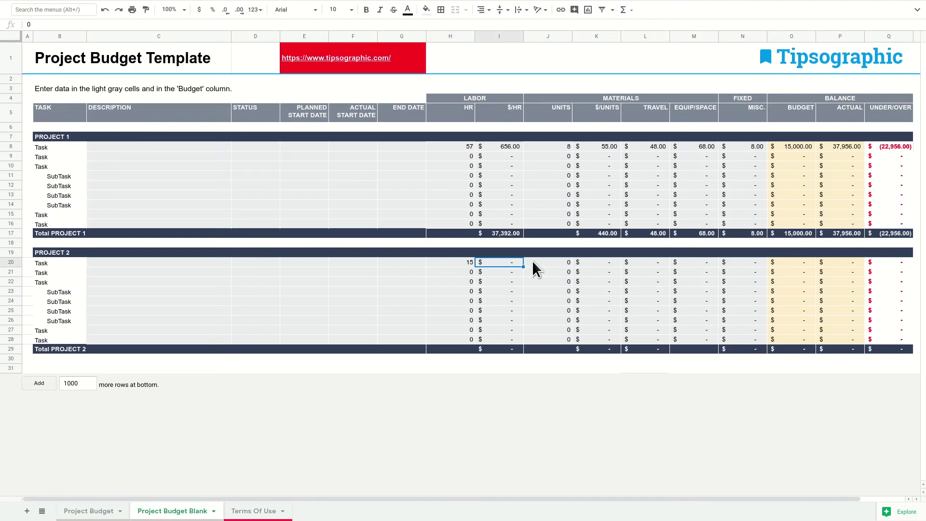
text(56)
key(Tab)
text(5)
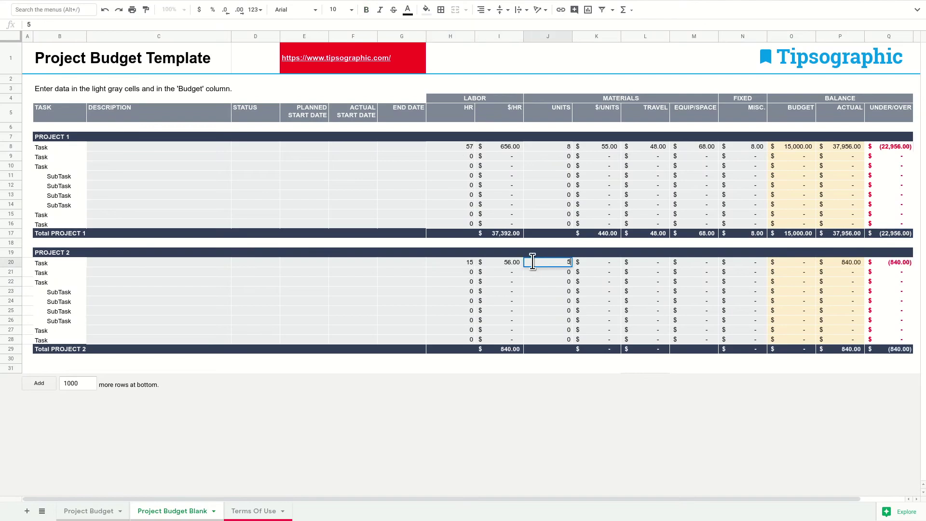
key(Tab)
text(87)
key(Tab)
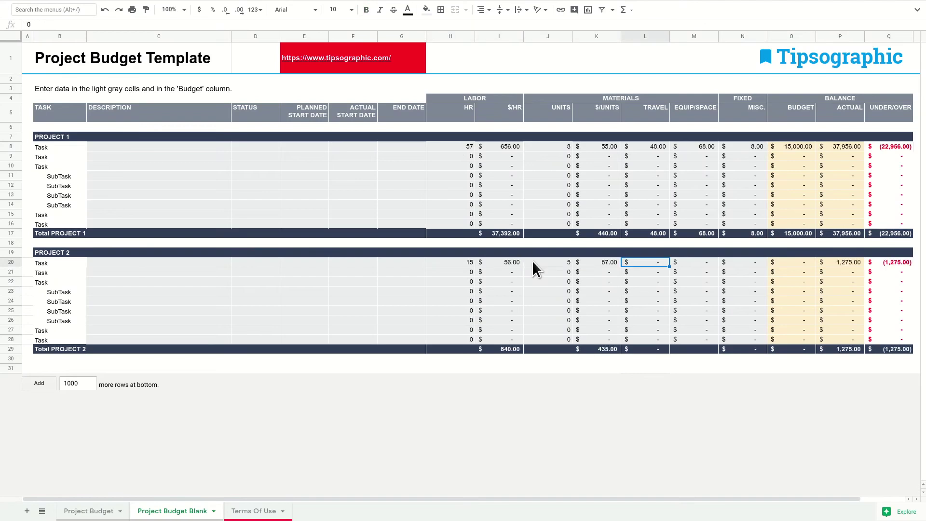
Add travel 8, equipment 6,587, miscellaneous 554 and a budget of 10
text(8)
key(Tab)
text(6)
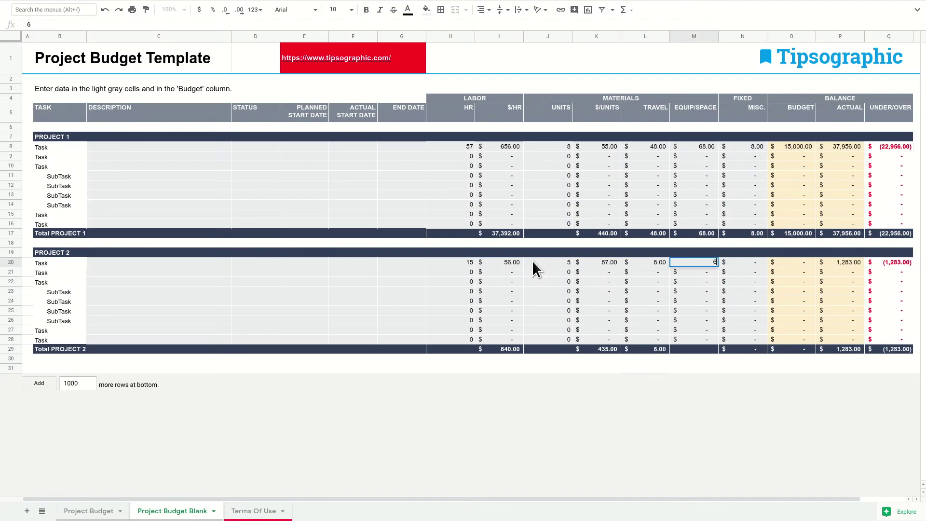
text(587)
key(Tab)
text(5)
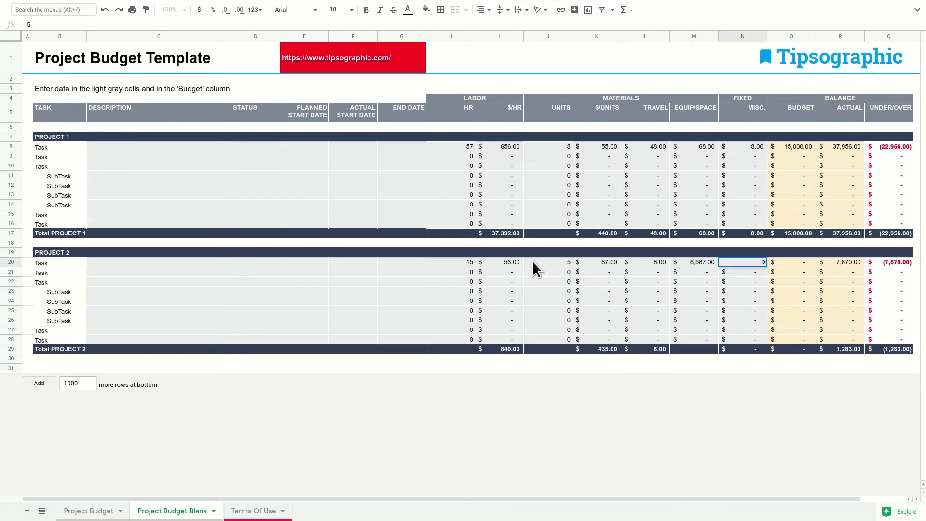
text(54)
key(Tab)
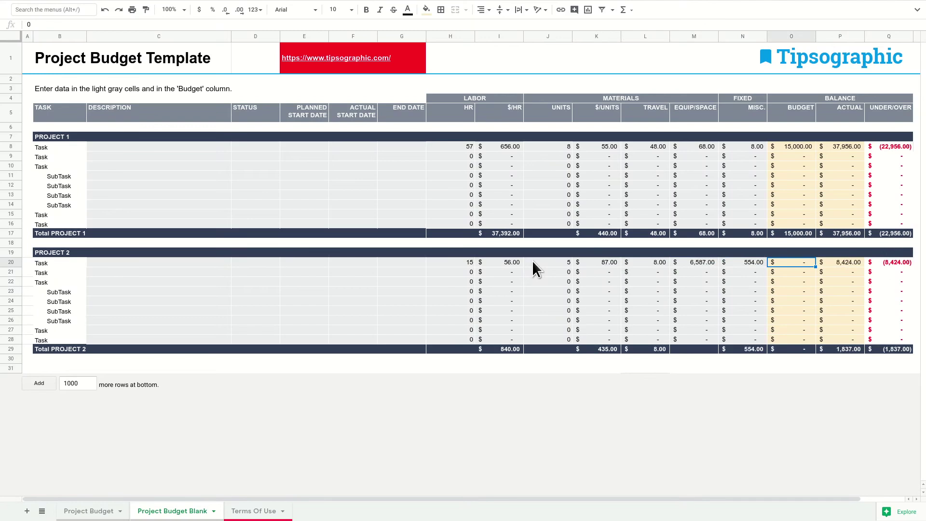
text(10)
key(Tab)
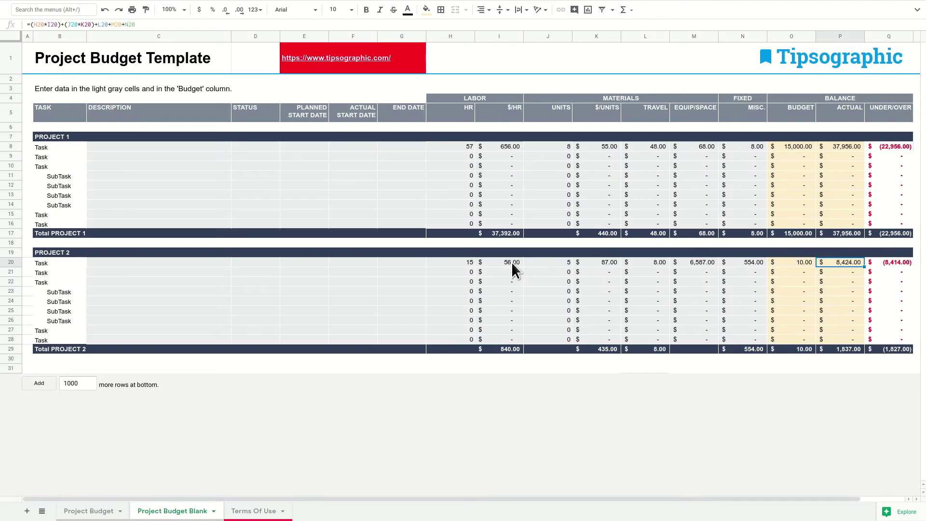
click(471, 273)
text(5)
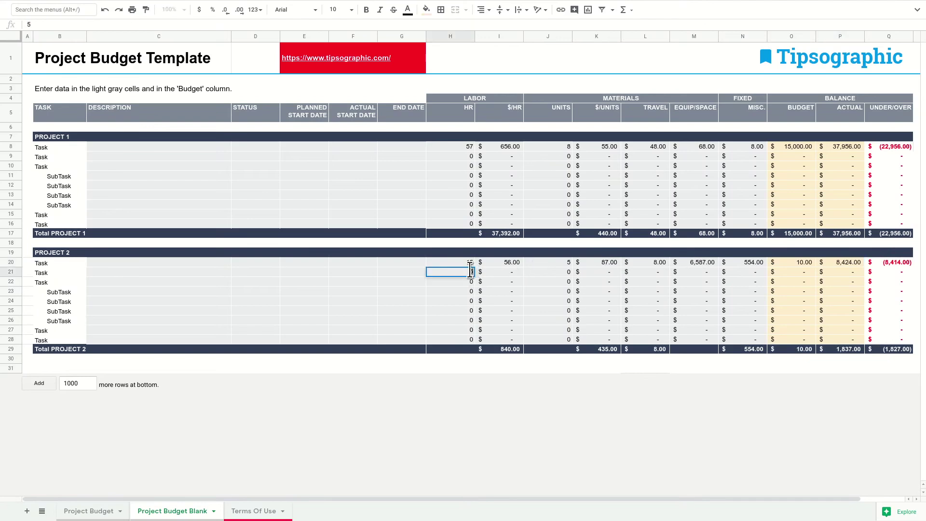
Enter a 55 hourly rate and 65 units at 4 for the second Project 2 task
key(Tab)
text(5)
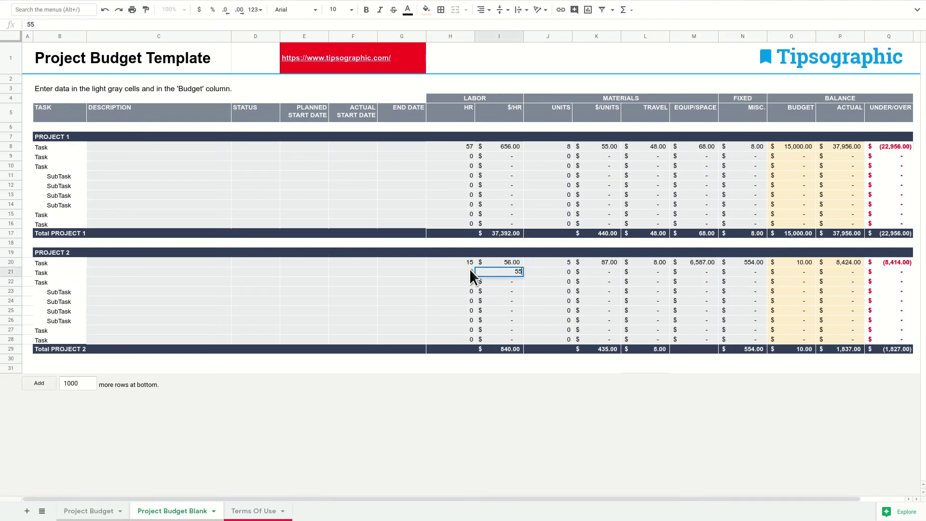
key(Tab)
text(65)
key(Tab)
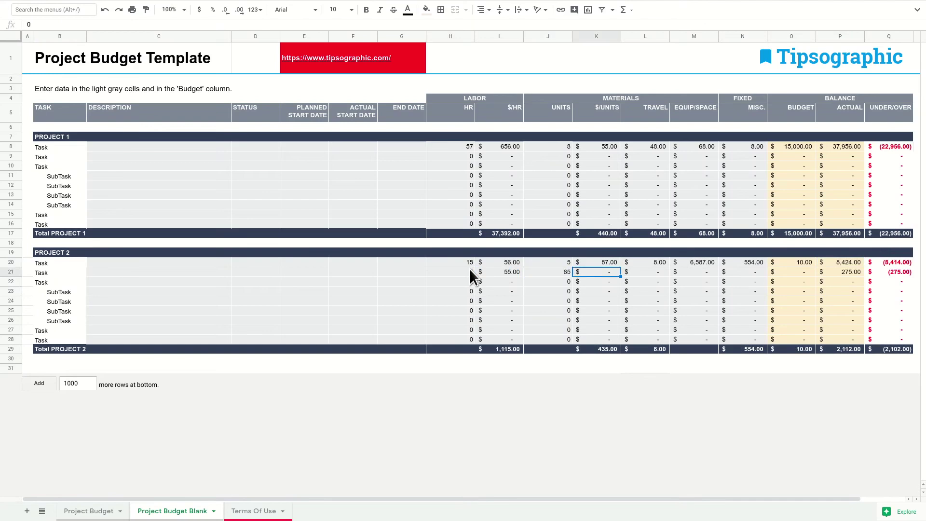
text(4)
key(Tab)
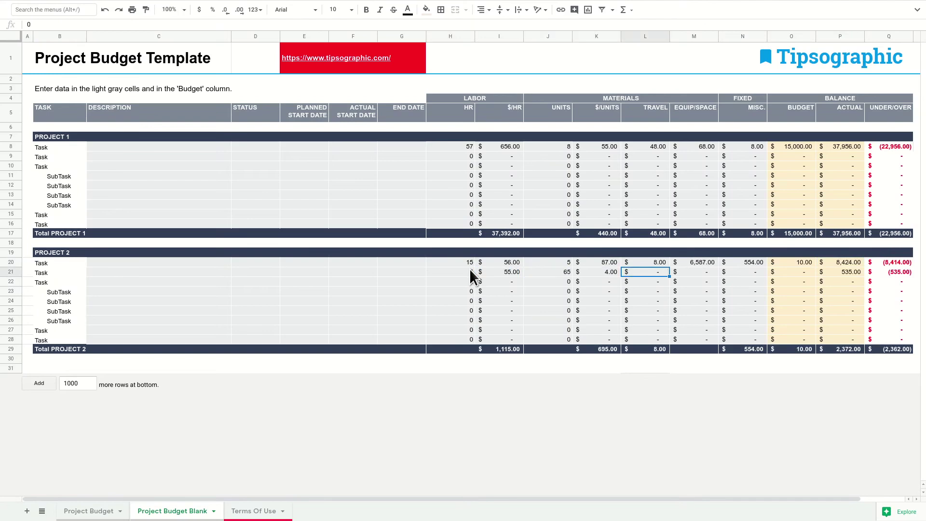
Add travel 878, equipment 87, miscellaneous 54 and a 2,000 budget
text(878)
key(Tab)
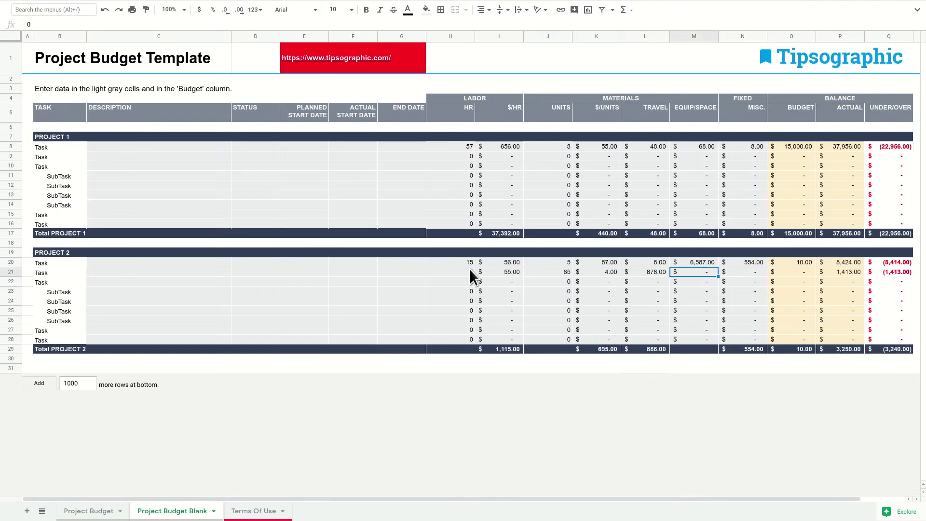
text(87)
key(Tab)
text(54)
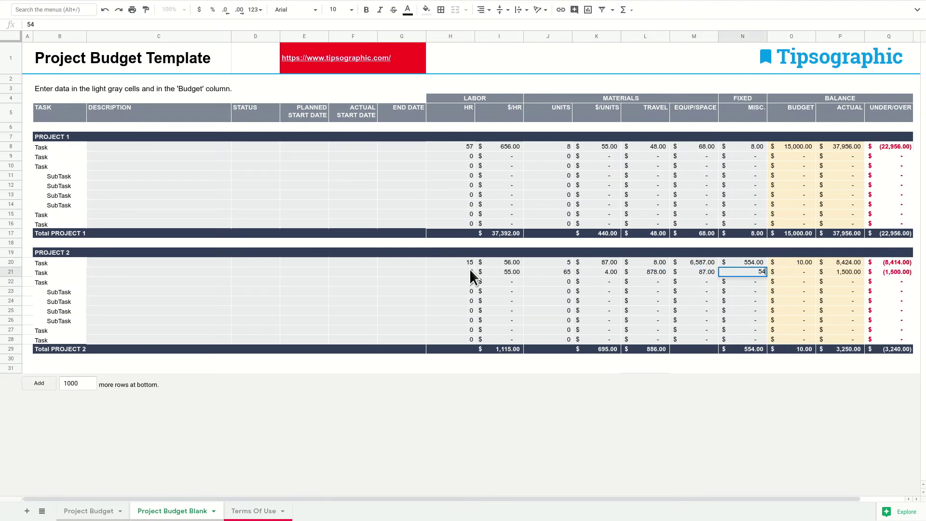
key(Tab)
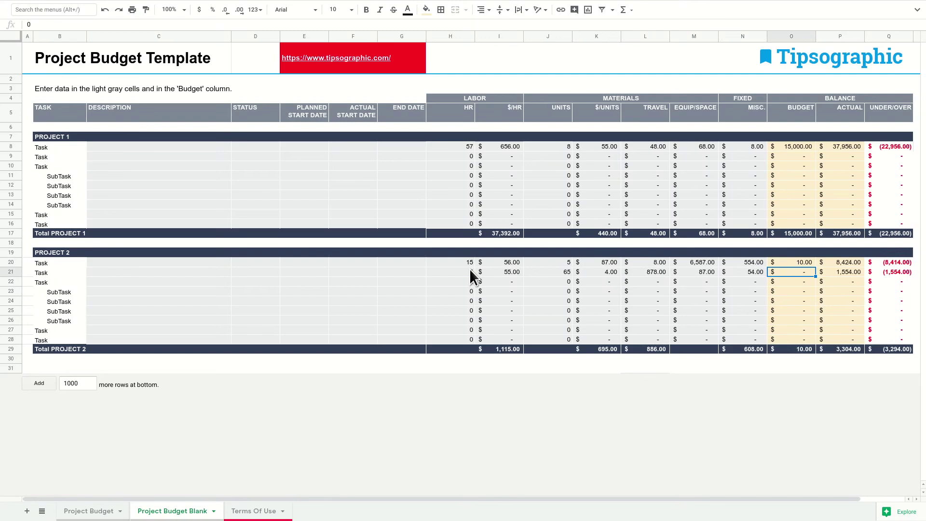
text(2000)
key(Return)
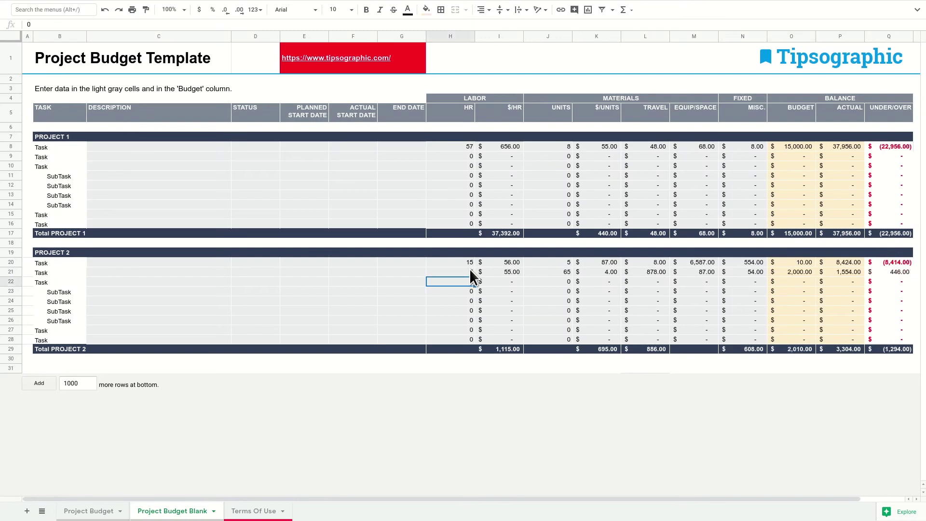